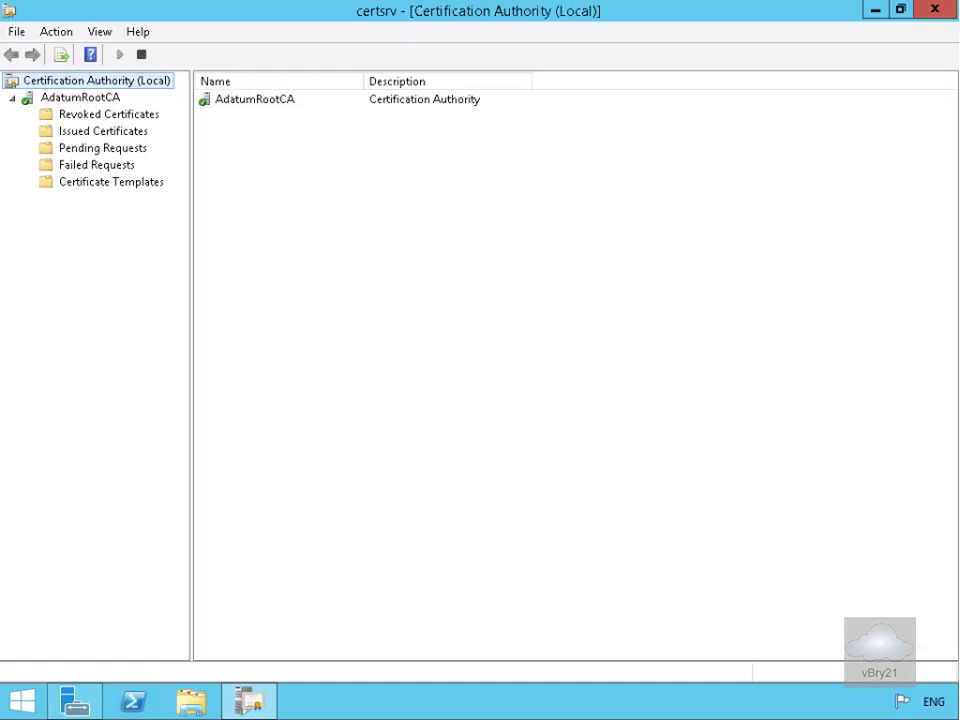
# - Expand AdatumRootCA and list its issued certificate templates, such as Kerberos Authentication and Basic EFS
pyautogui.click(106, 186)
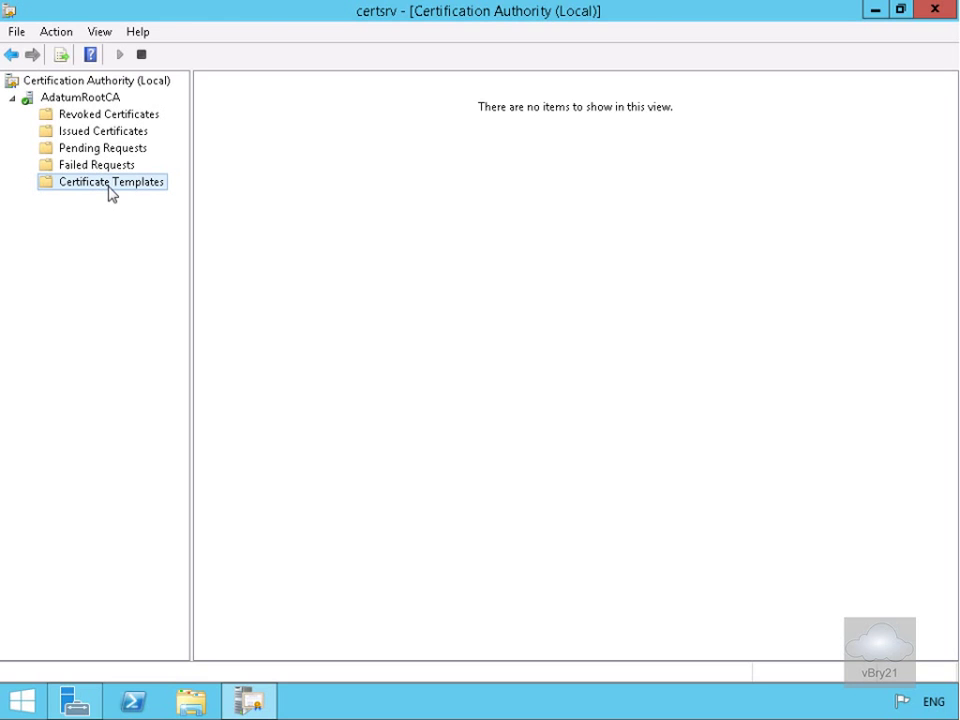
pyautogui.click(110, 190)
# - Open the Certificate Templates Console through Manage and select the IPSec template
pyautogui.rightClick(108, 191)
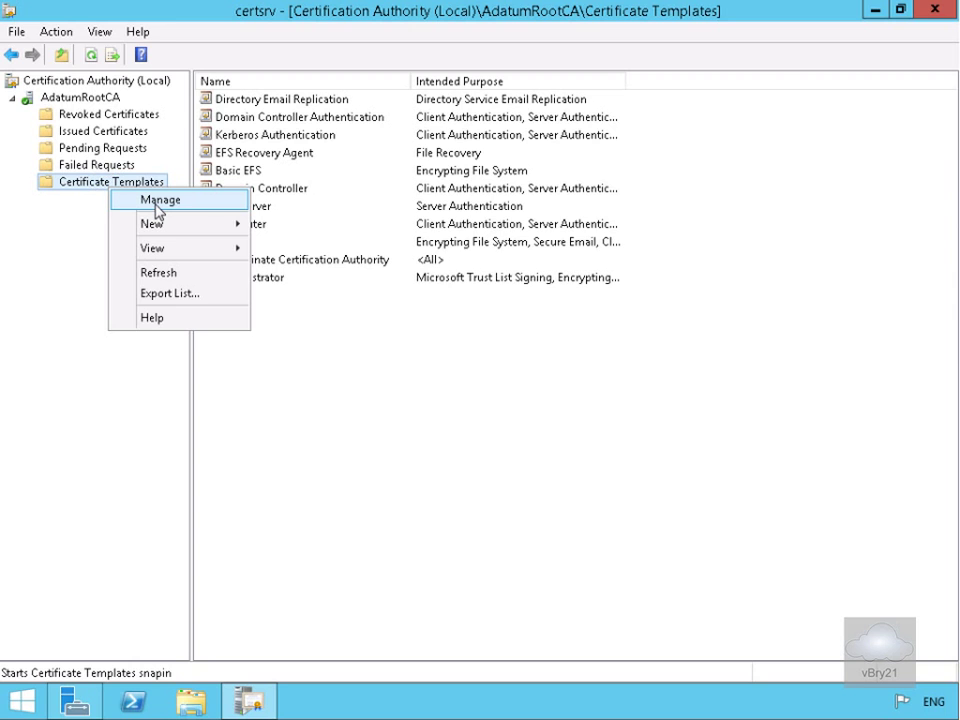
pyautogui.click(157, 203)
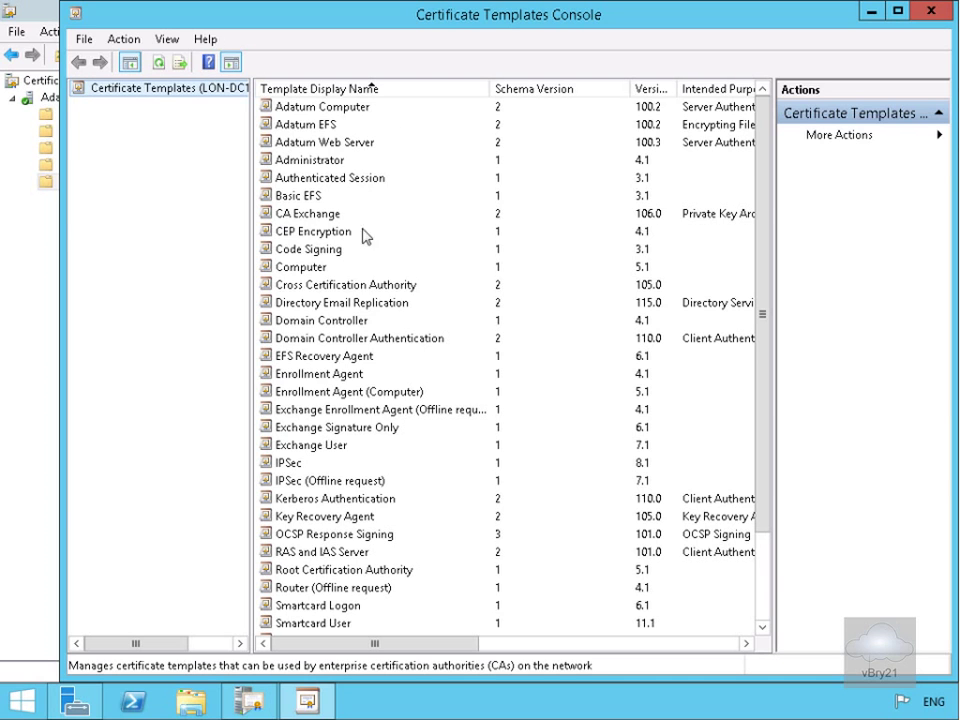
pyautogui.moveTo(760, 388); pyautogui.dragTo(763, 302)
pyautogui.click(283, 463)
# - Review IPSec's Request Handling CSP list and its Active Directory–built Subject Name settings
pyautogui.doubleClick(283, 463)
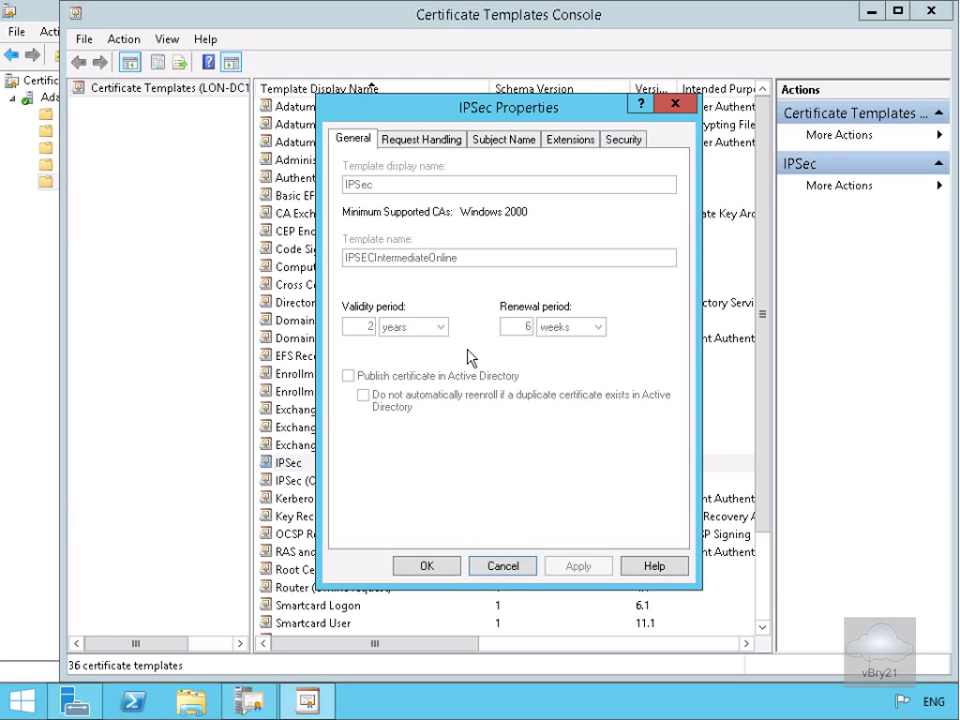
pyautogui.click(421, 142)
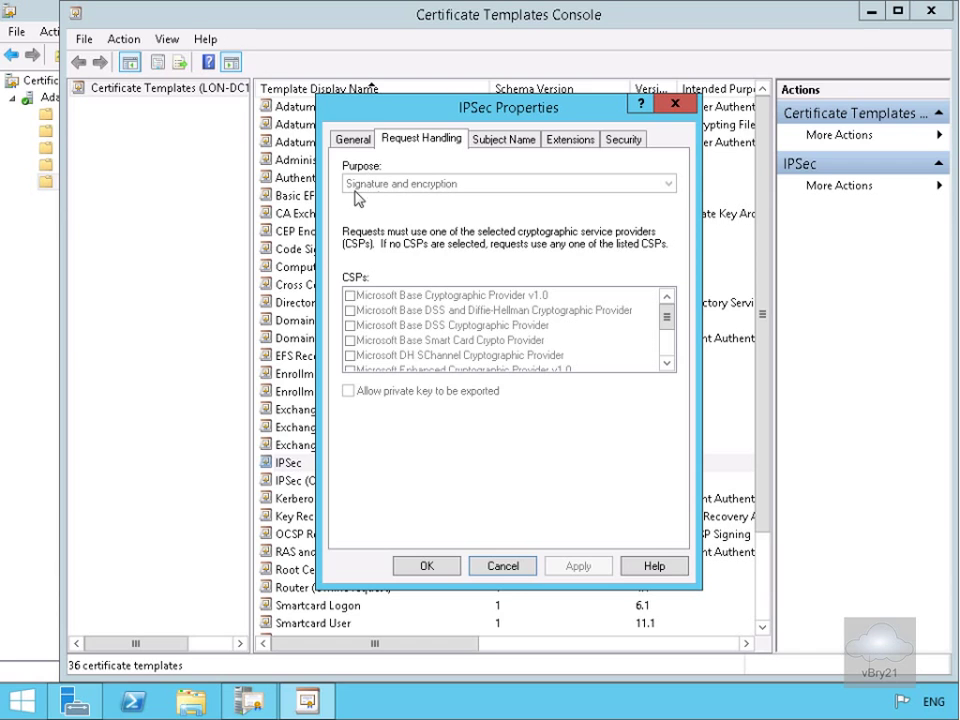
pyautogui.click(667, 364)
pyautogui.click(667, 364)
pyautogui.click(667, 364)
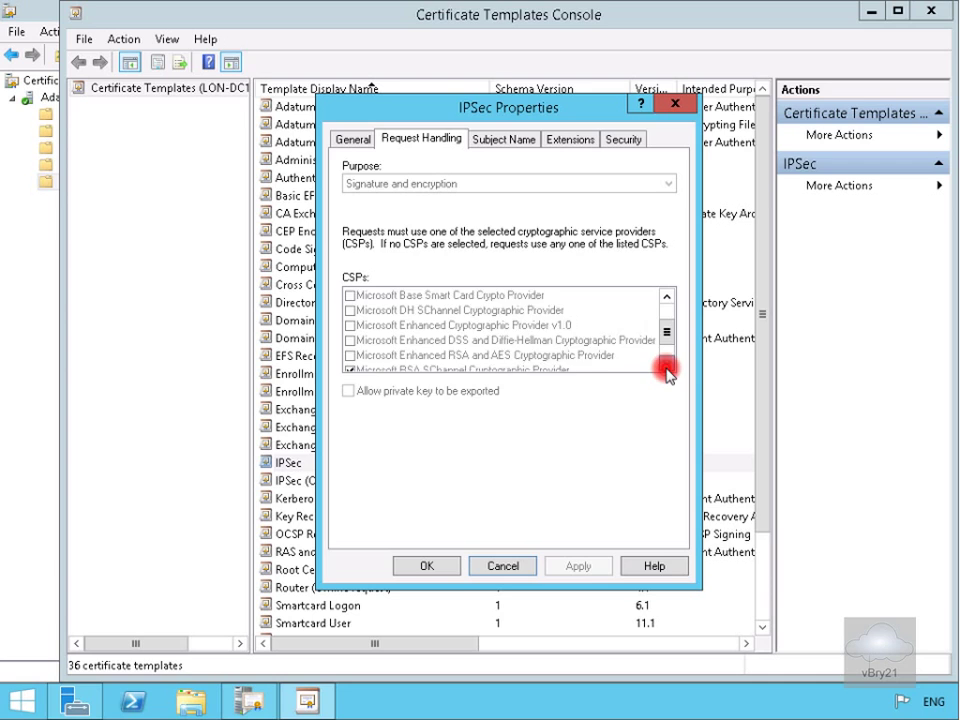
pyautogui.click(667, 364)
pyautogui.click(667, 364)
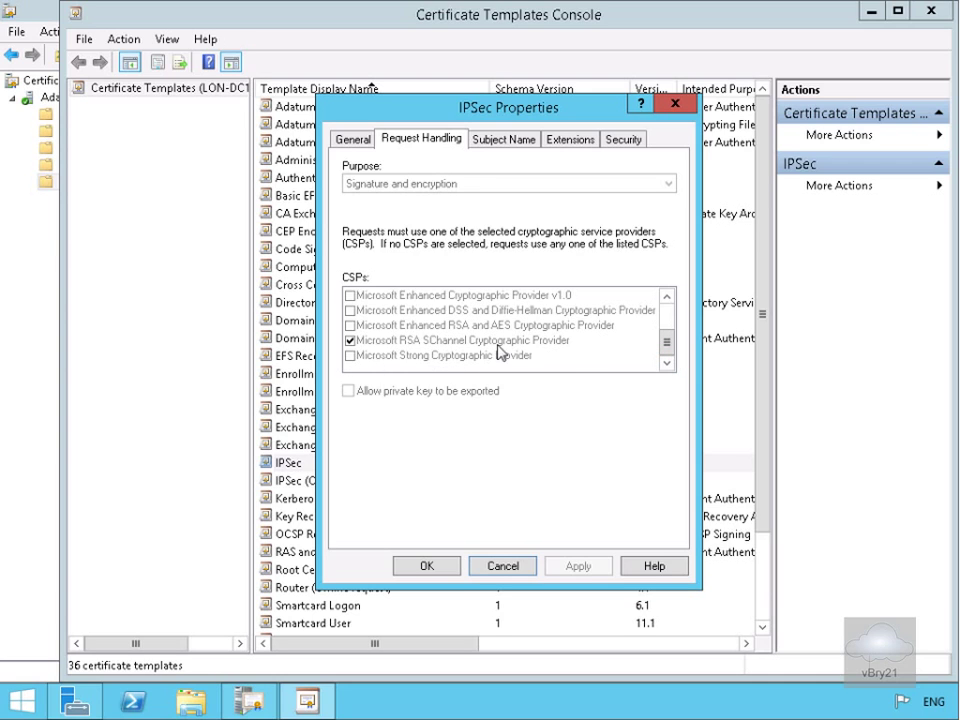
pyautogui.click(484, 141)
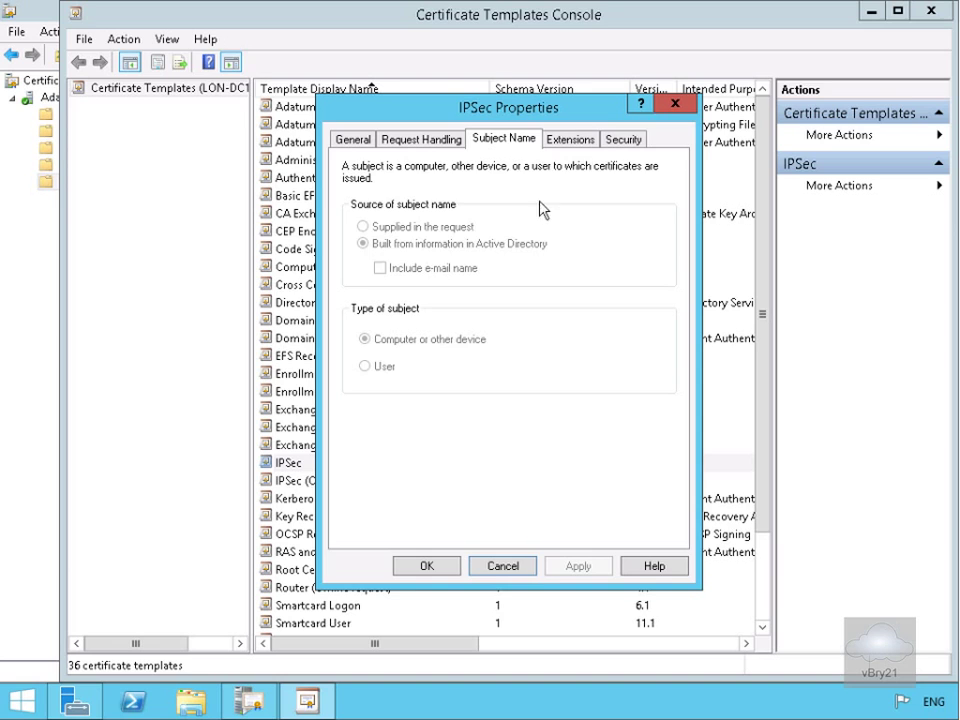
# - Inspect IPSec's Template Name, Enhanced Key Usage and Key Usage extensions and permissions, then cancel
pyautogui.click(566, 142)
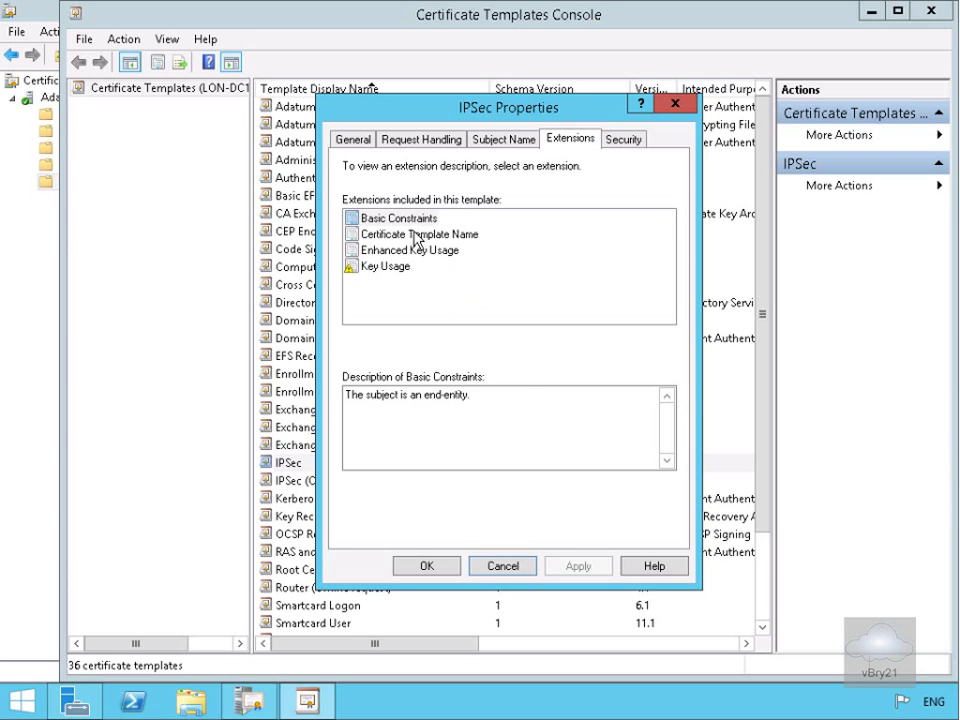
pyautogui.click(408, 236)
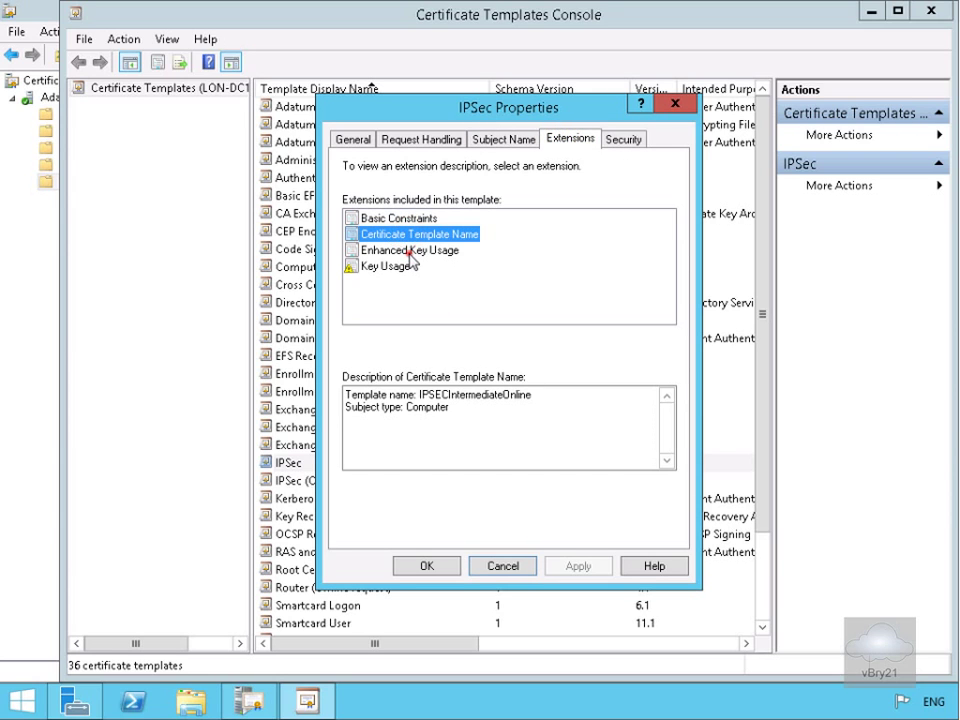
pyautogui.click(410, 250)
pyautogui.click(383, 267)
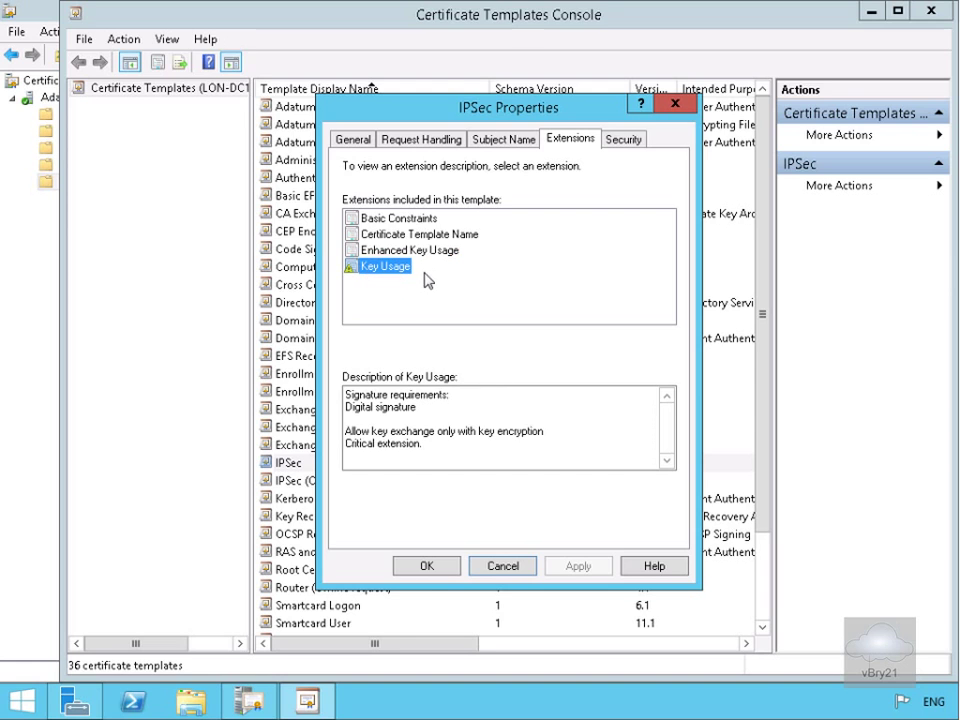
pyautogui.click(619, 140)
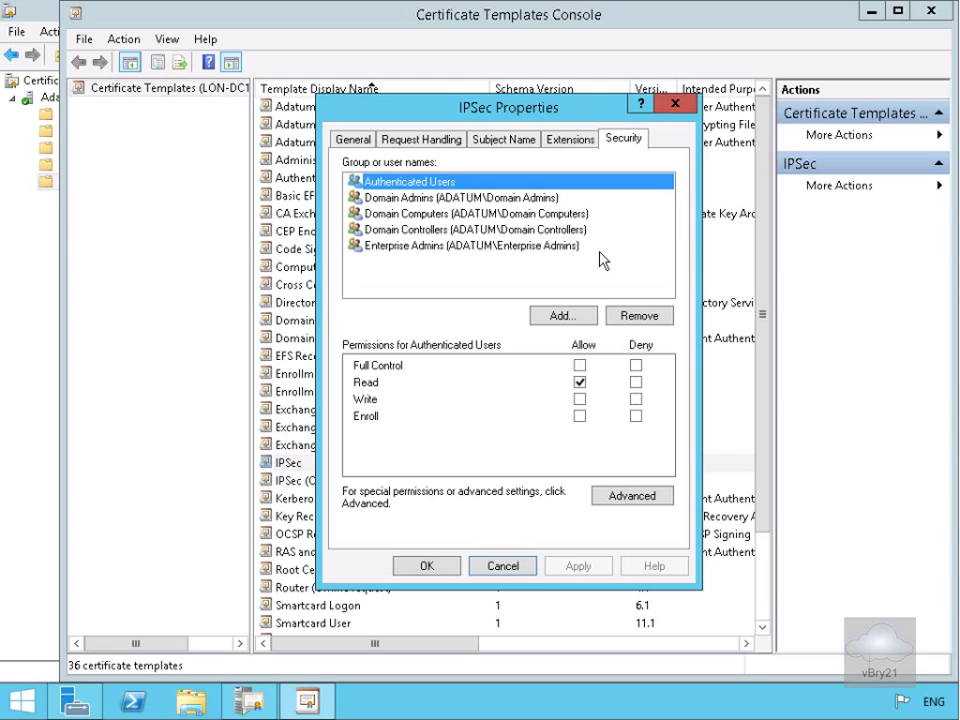
pyautogui.click(522, 567)
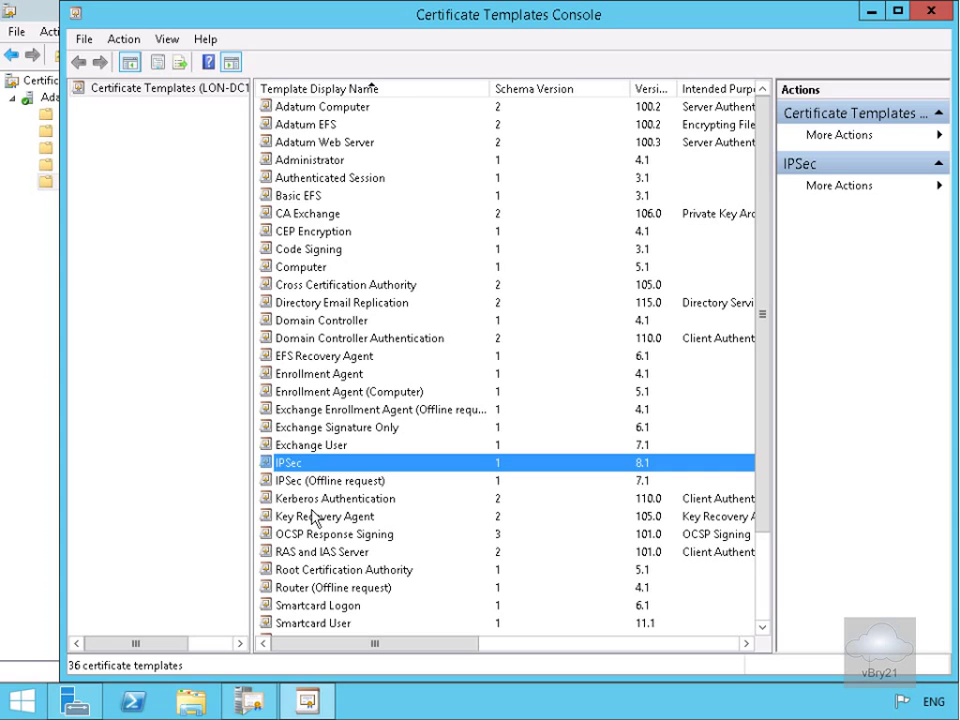
# - Duplicate Exchange User, check compatibility, and view the 'Copy of Exchange User' general settings
pyautogui.click(314, 447)
pyautogui.rightClick(316, 449)
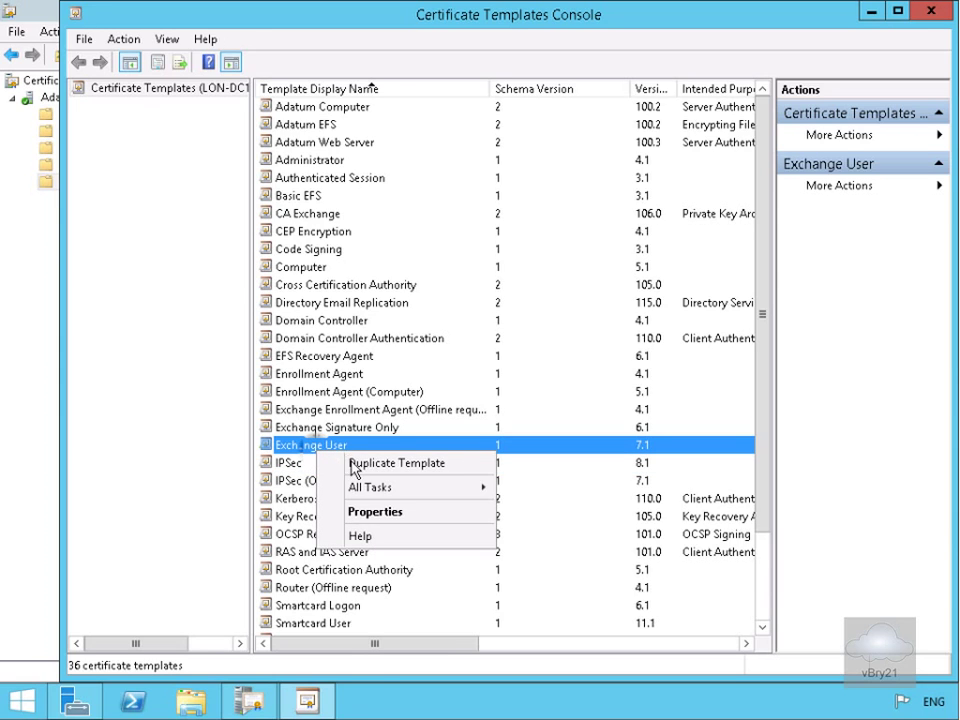
pyautogui.click(351, 464)
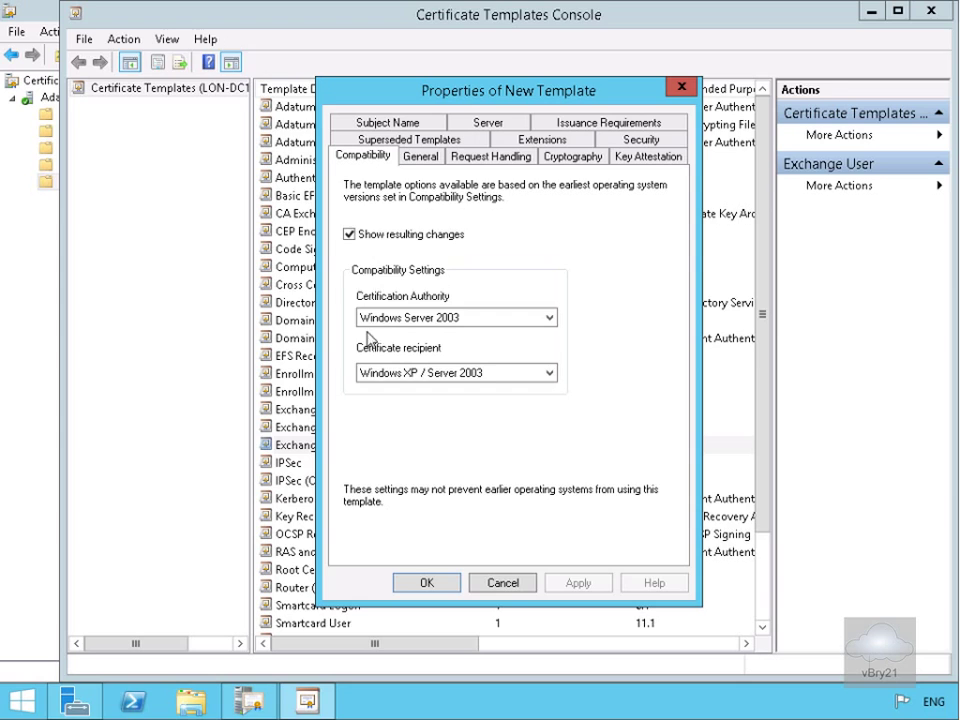
pyautogui.click(390, 312)
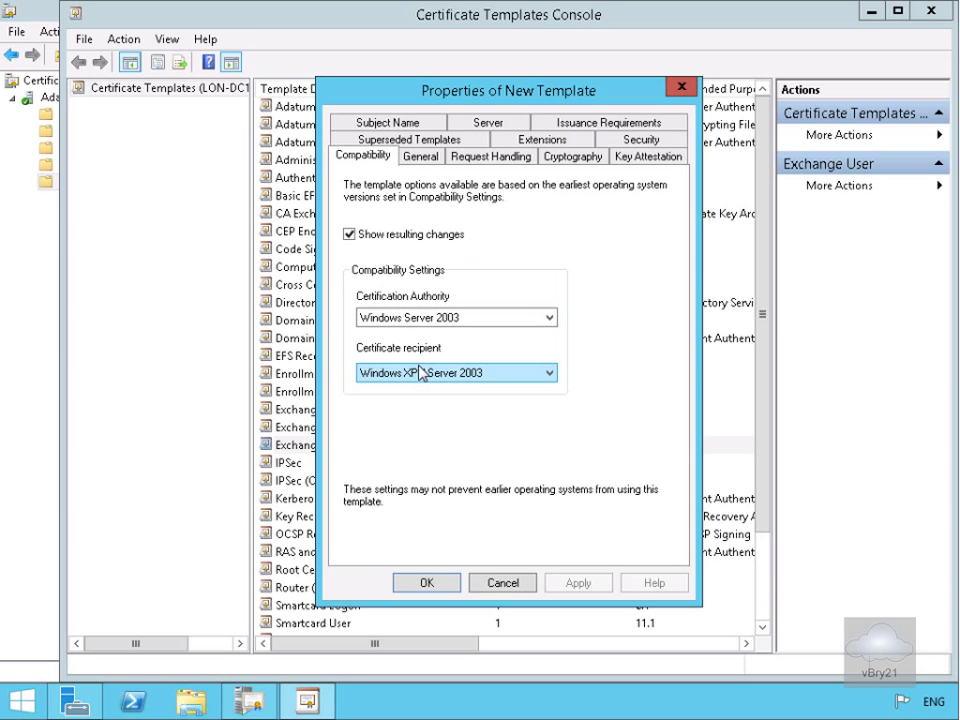
pyautogui.click(418, 159)
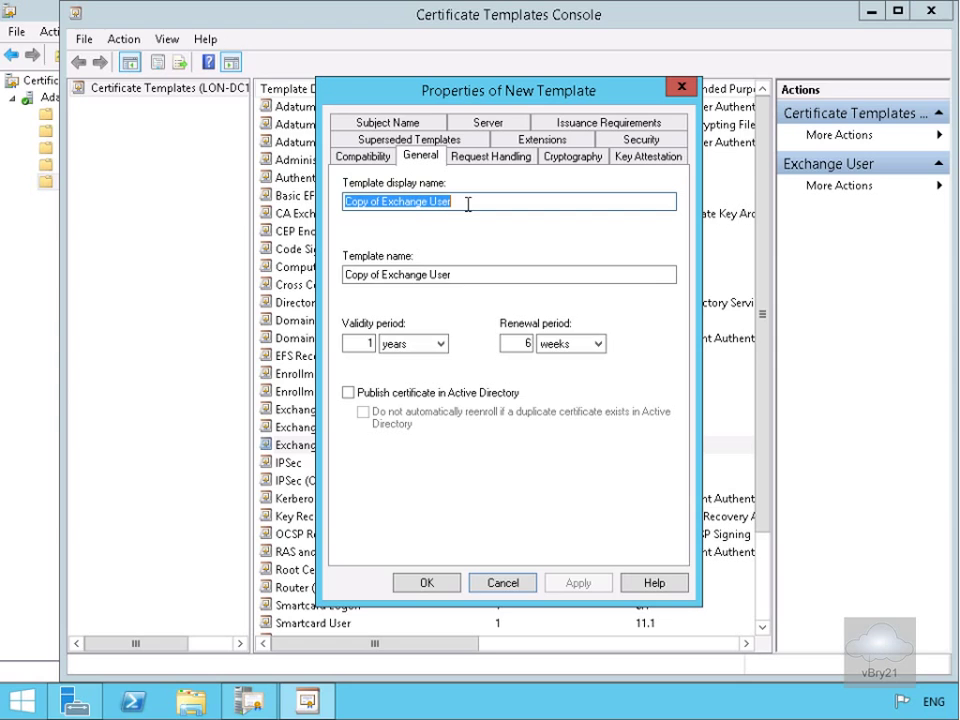
# - Change the template display name to 'Exchange User Test 1' (template name ExchangeUserTest1)
pyautogui.click(383, 203)
pyautogui.press('BackSpace')
pyautogui.press('BackSpace')
pyautogui.press('BackSpace')
pyautogui.press('BackSpace')
pyautogui.press('BackSpace')
pyautogui.press('BackSpace')
pyautogui.press('BackSpace')
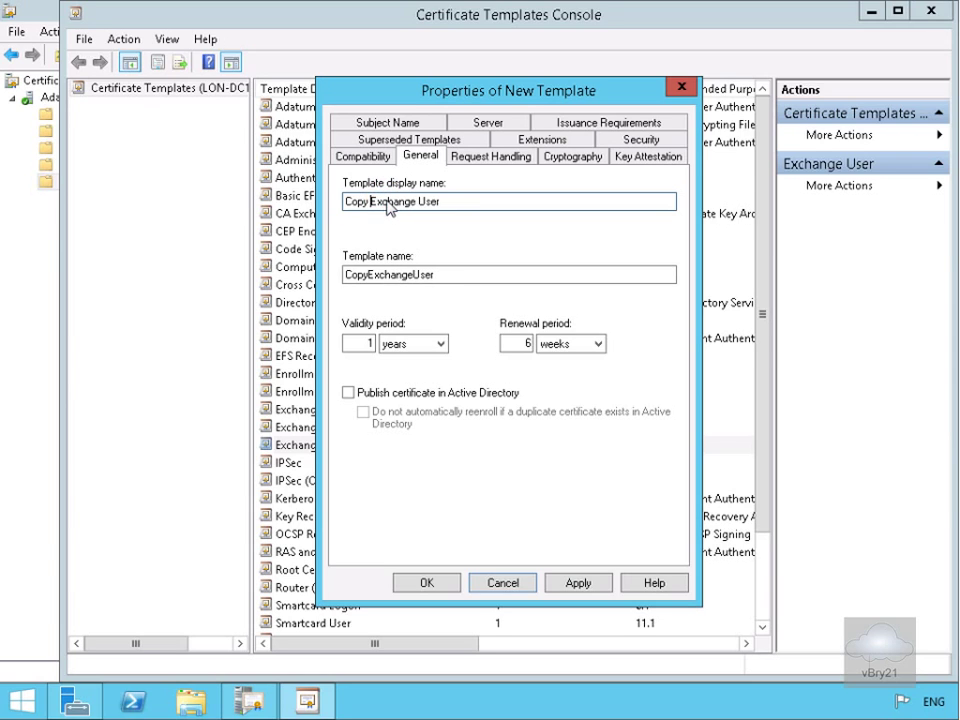
pyautogui.press('BackSpace')
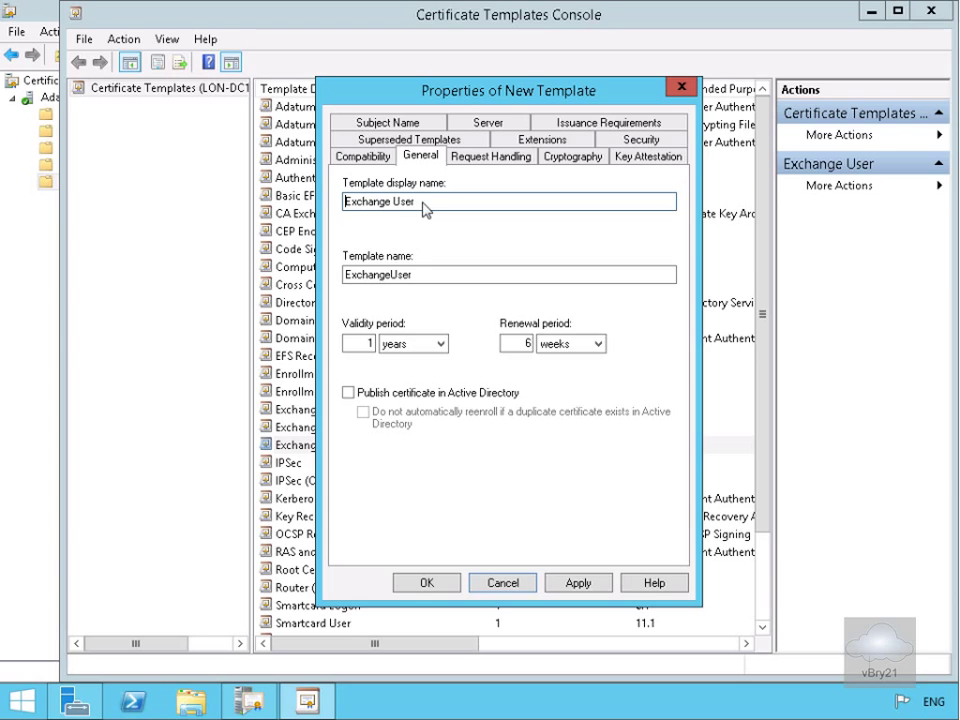
pyautogui.click(424, 207)
pyautogui.write('Test 1')
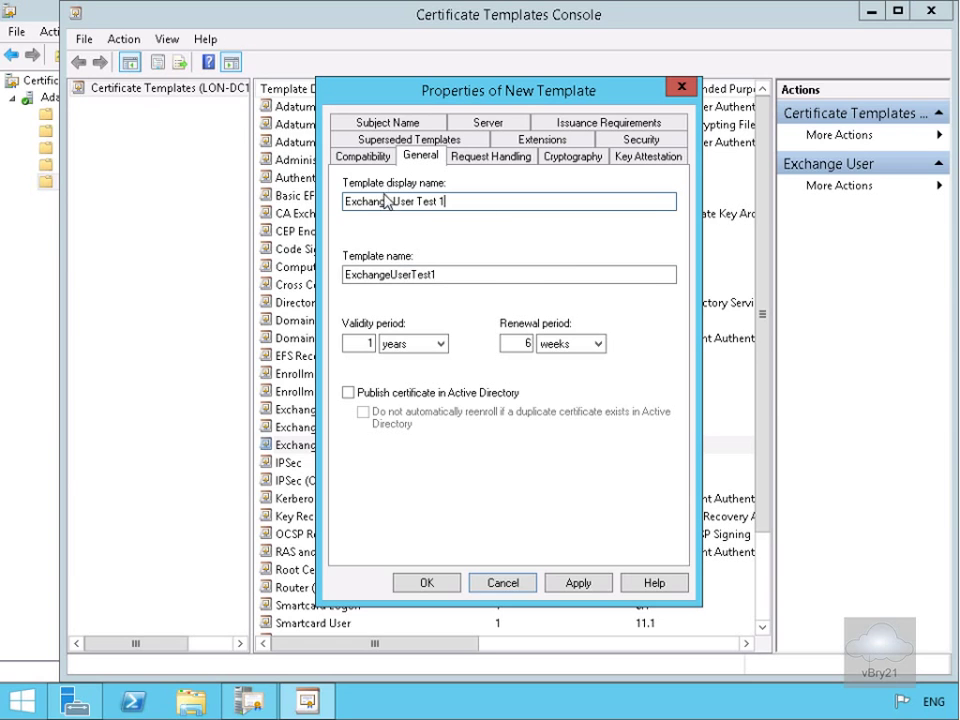
pyautogui.click(407, 139)
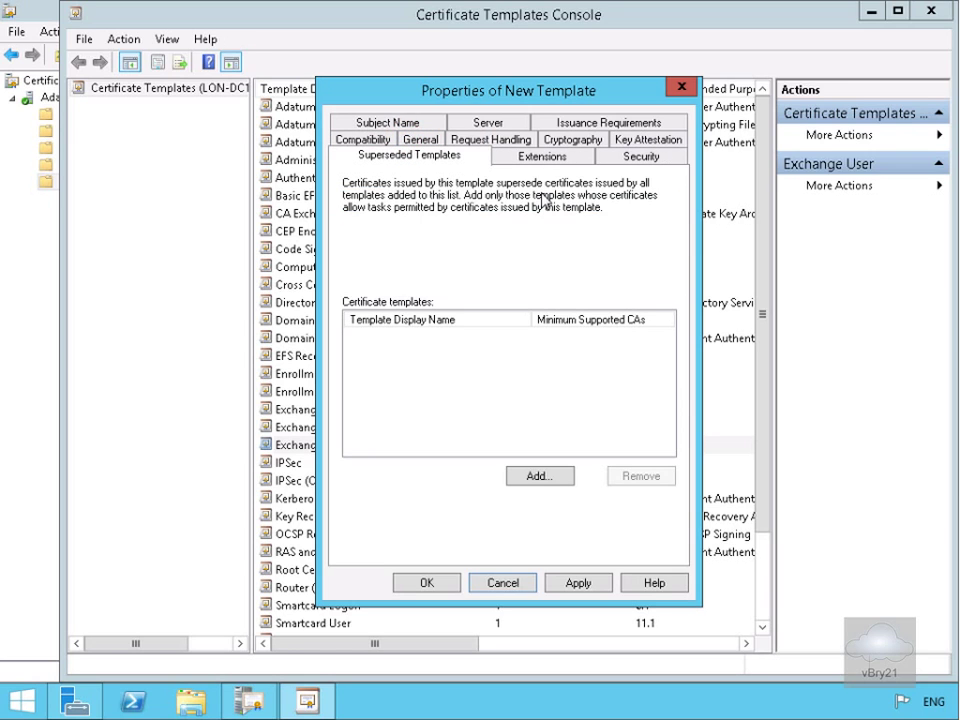
# - Add Exchange User (Windows 2000) to the new template's superseded templates list
pyautogui.click(555, 477)
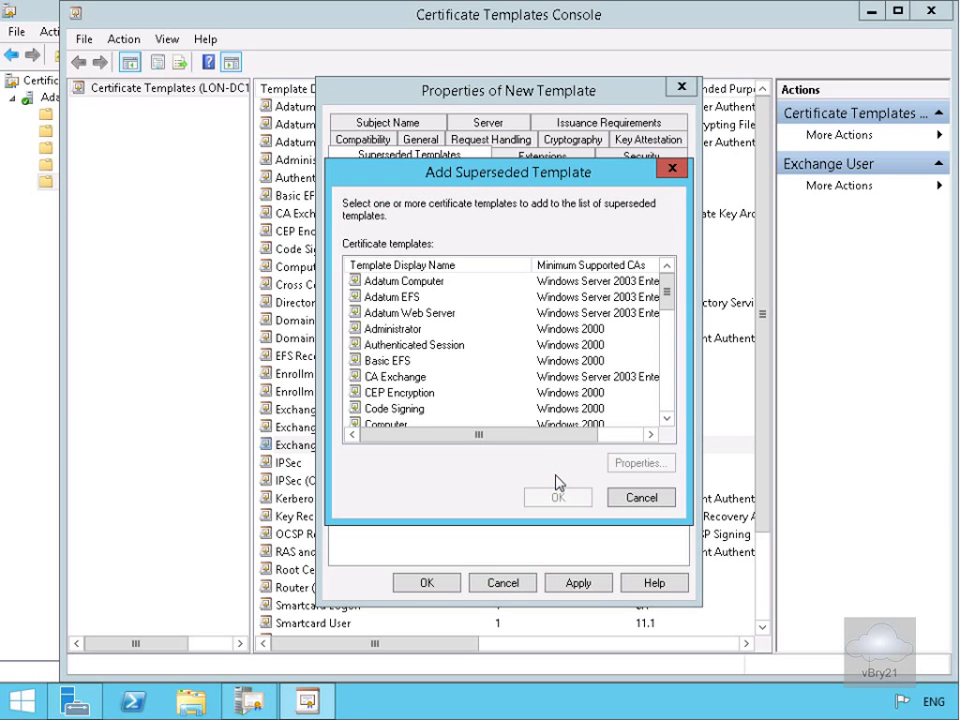
pyautogui.click(666, 422)
pyautogui.click(666, 422)
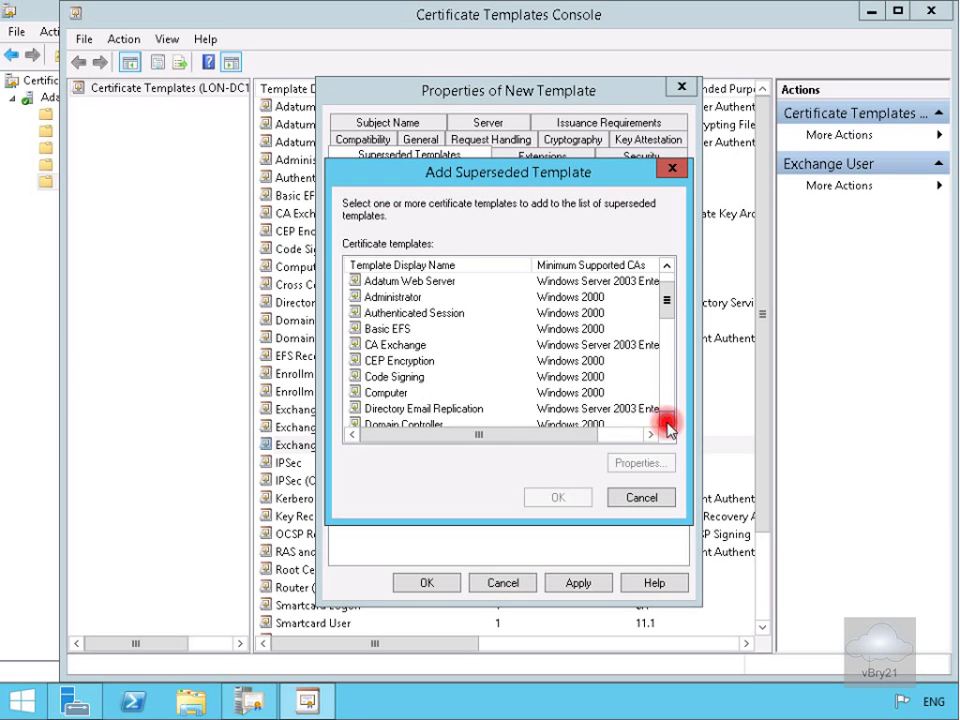
pyautogui.click(666, 422)
pyautogui.click(666, 422)
pyautogui.click(666, 422)
pyautogui.click(666, 422)
pyautogui.click(666, 422)
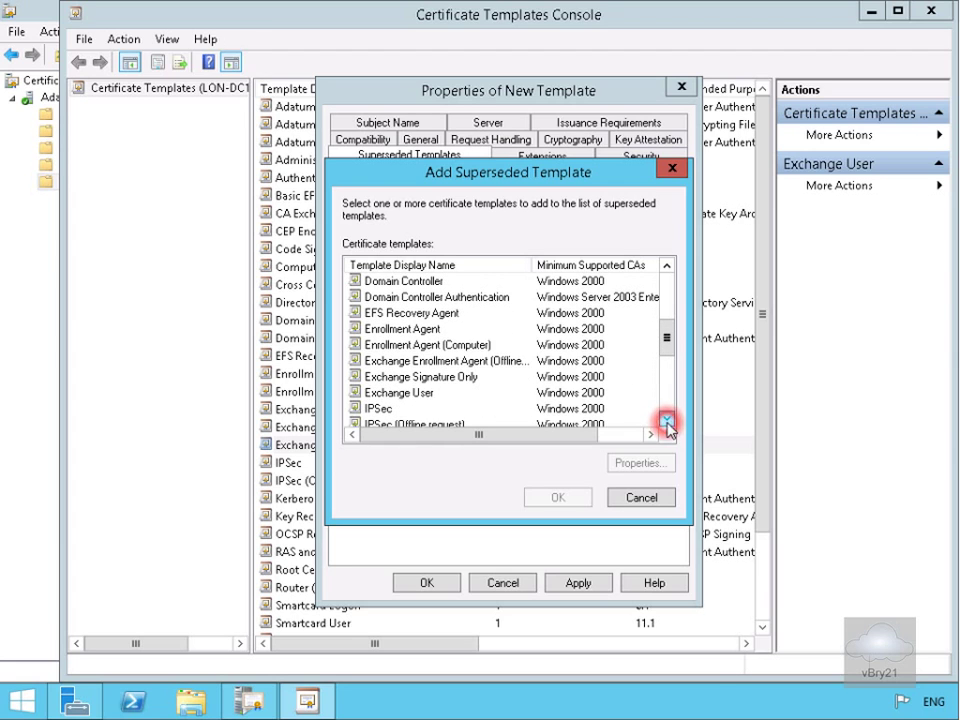
pyautogui.click(425, 392)
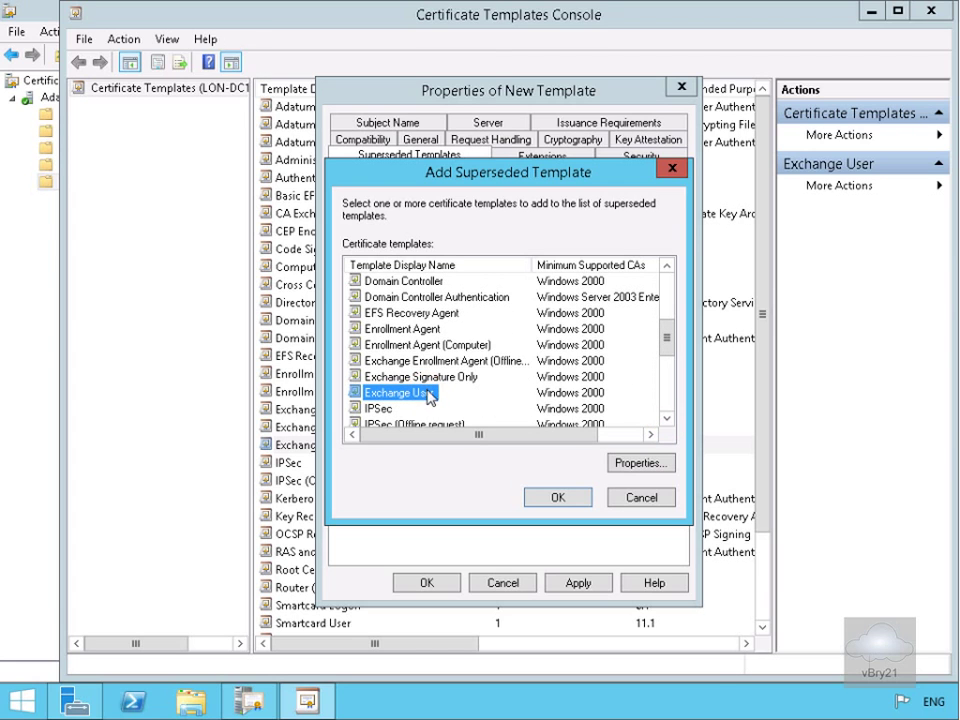
pyautogui.click(553, 498)
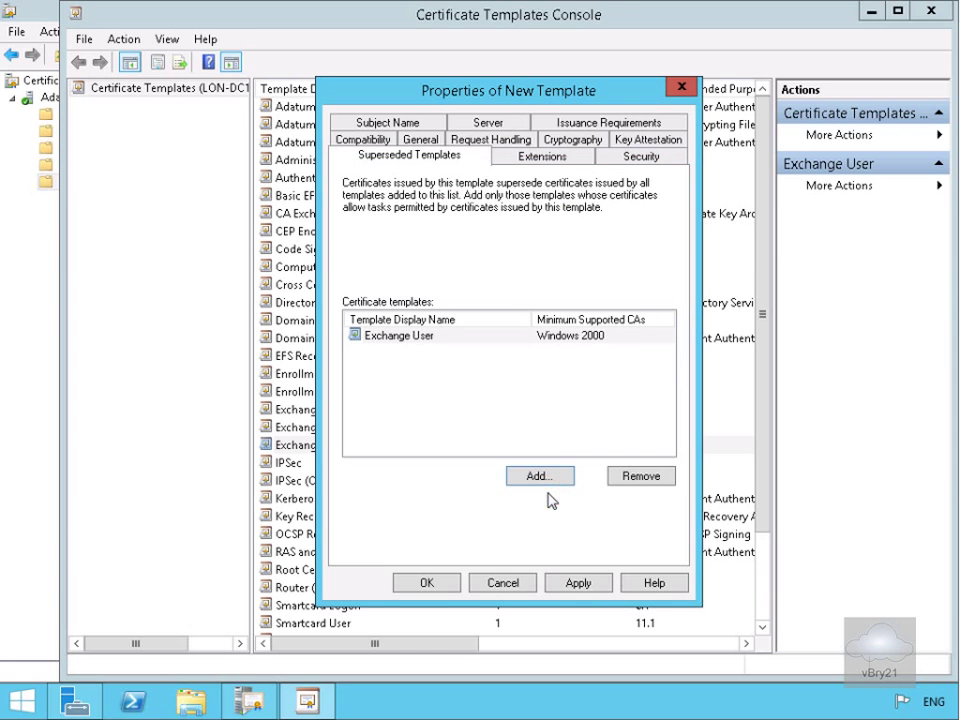
# - Allow Authenticated Users Enroll and Autoenroll, then save Exchange User Test 1
pyautogui.click(606, 157)
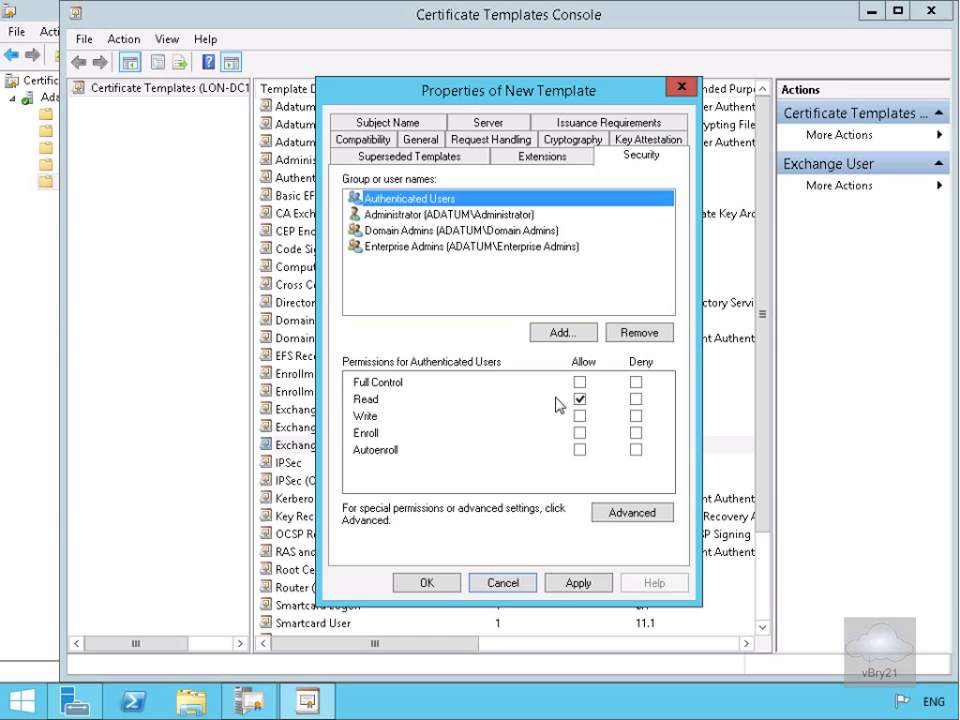
pyautogui.click(578, 435)
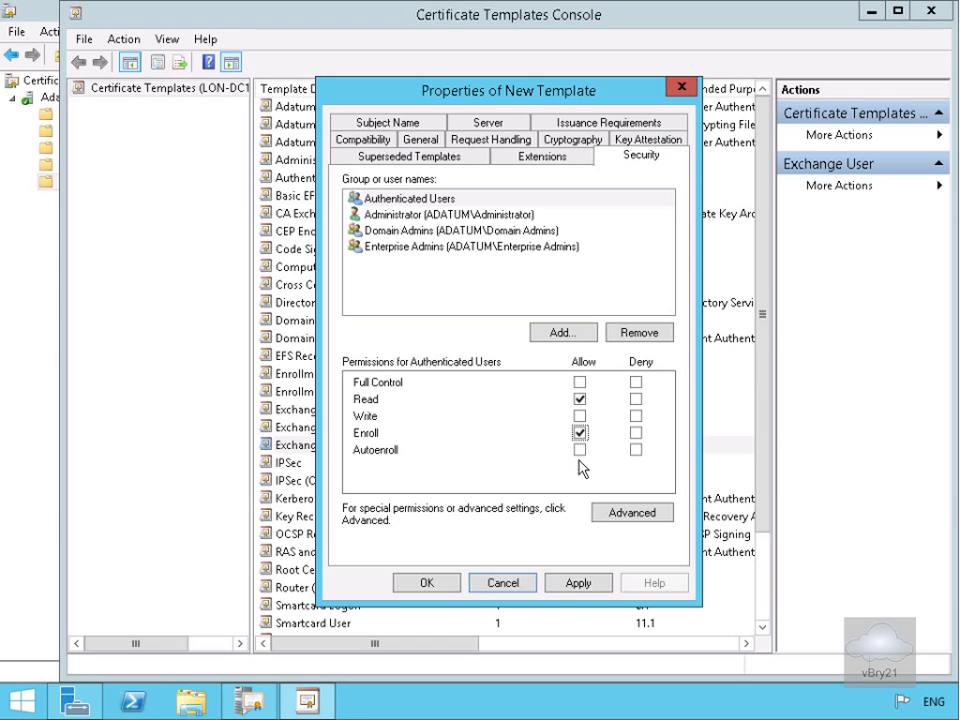
pyautogui.click(580, 451)
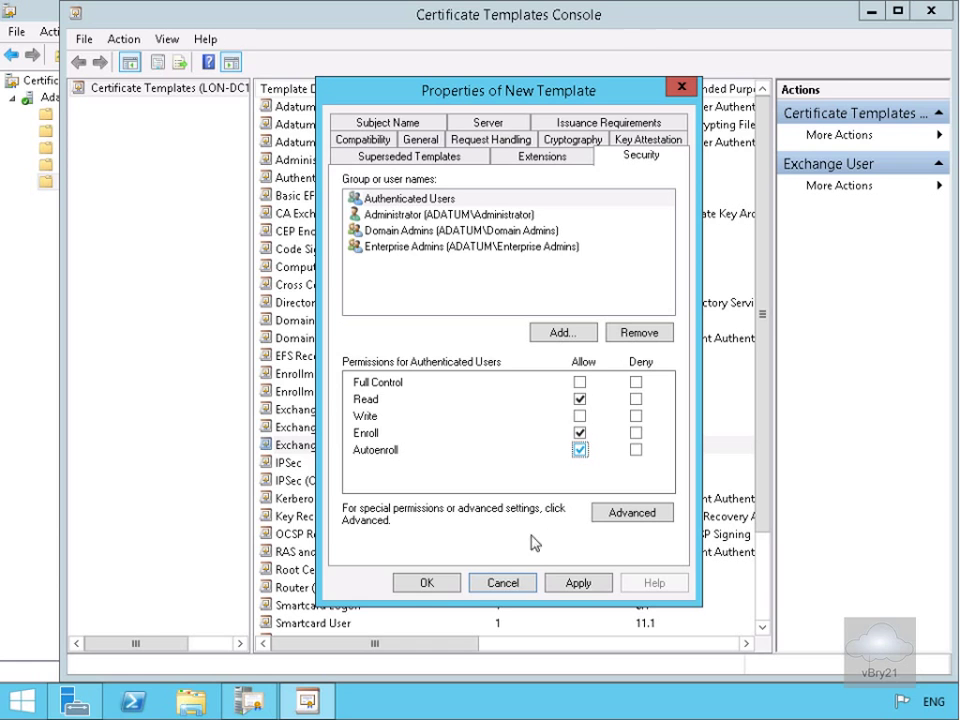
pyautogui.click(453, 583)
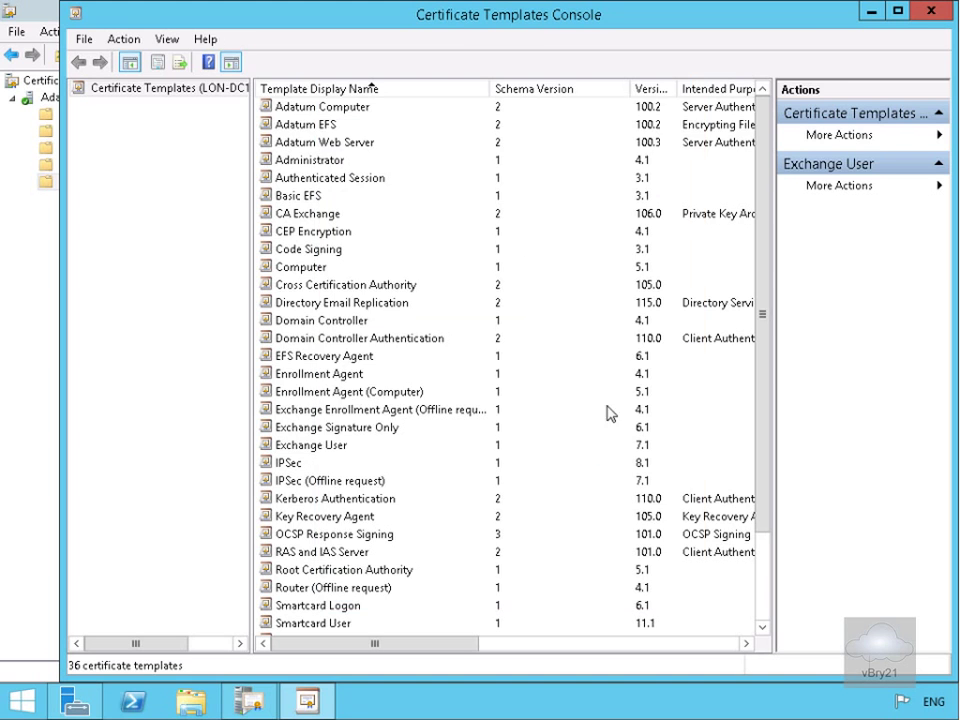
# - Close the templates console and bring up New > Certificate Template to Issue under AdatumRootCA
pyautogui.click(922, 12)
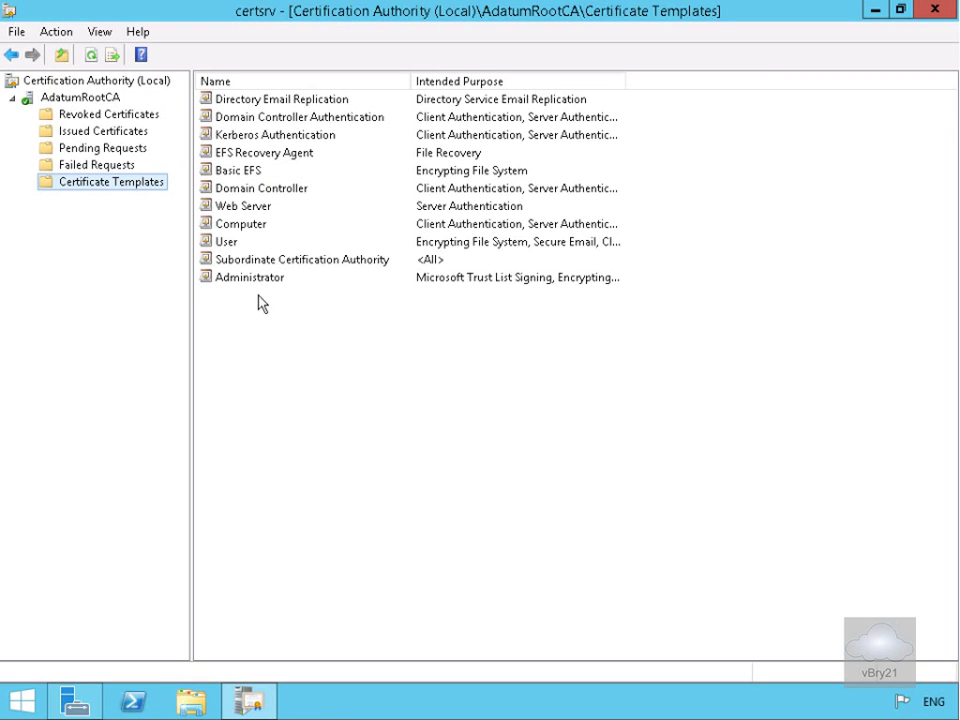
pyautogui.rightClick(127, 190)
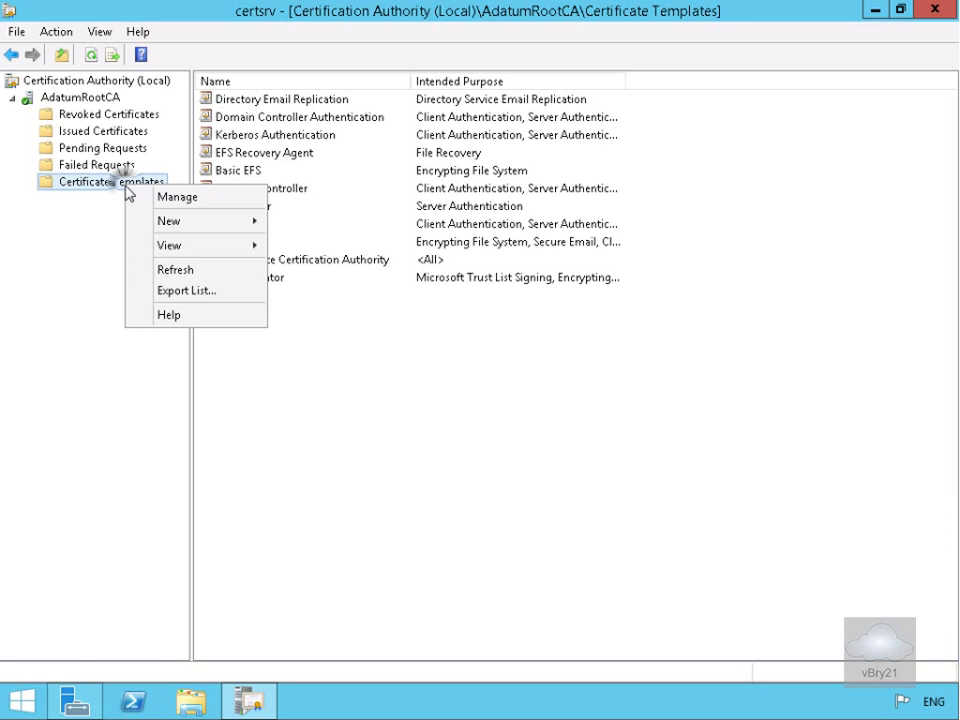
pyautogui.moveTo(180, 221)
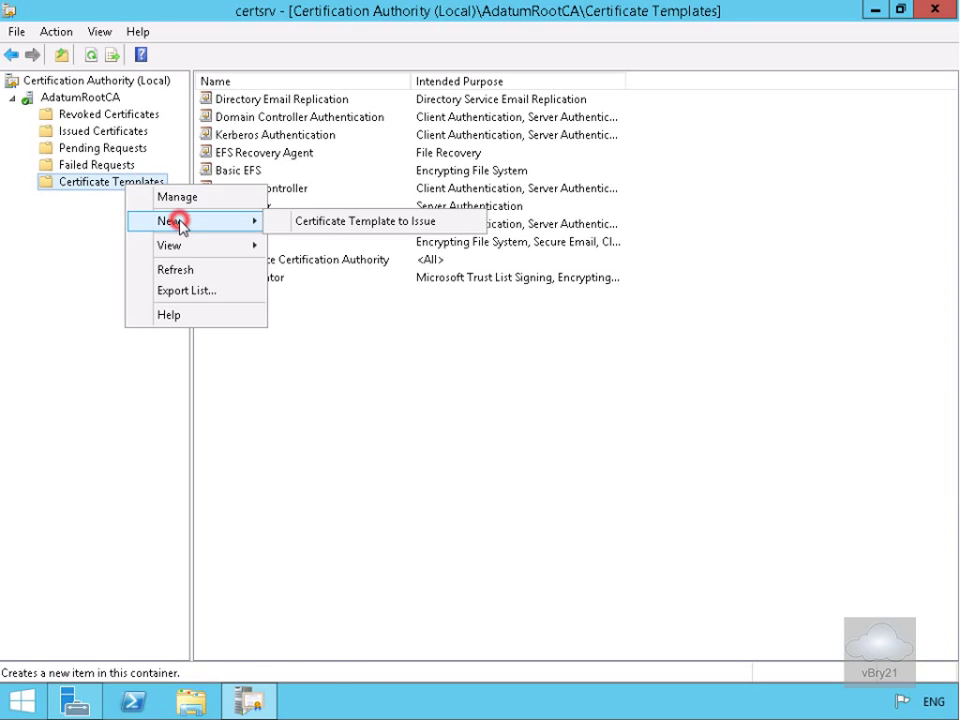
# - Pick Exchange User Test 1 in Enable Certificate Templates and confirm it for issuing
pyautogui.click(312, 224)
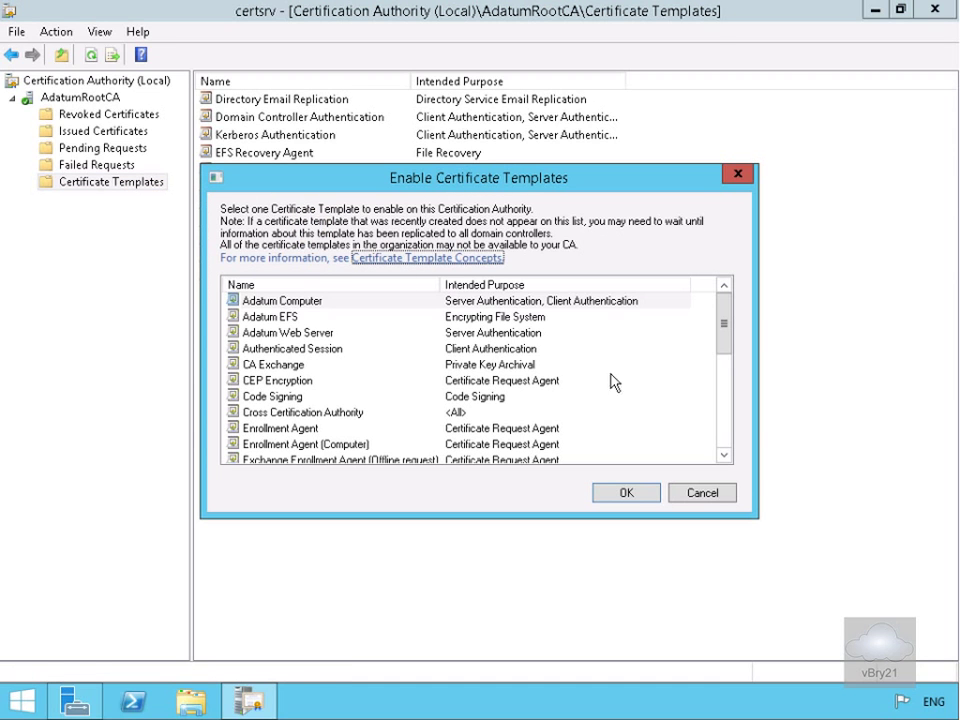
pyautogui.click(725, 455)
pyautogui.doubleClick(725, 455)
pyautogui.click(725, 455)
pyautogui.click(725, 455)
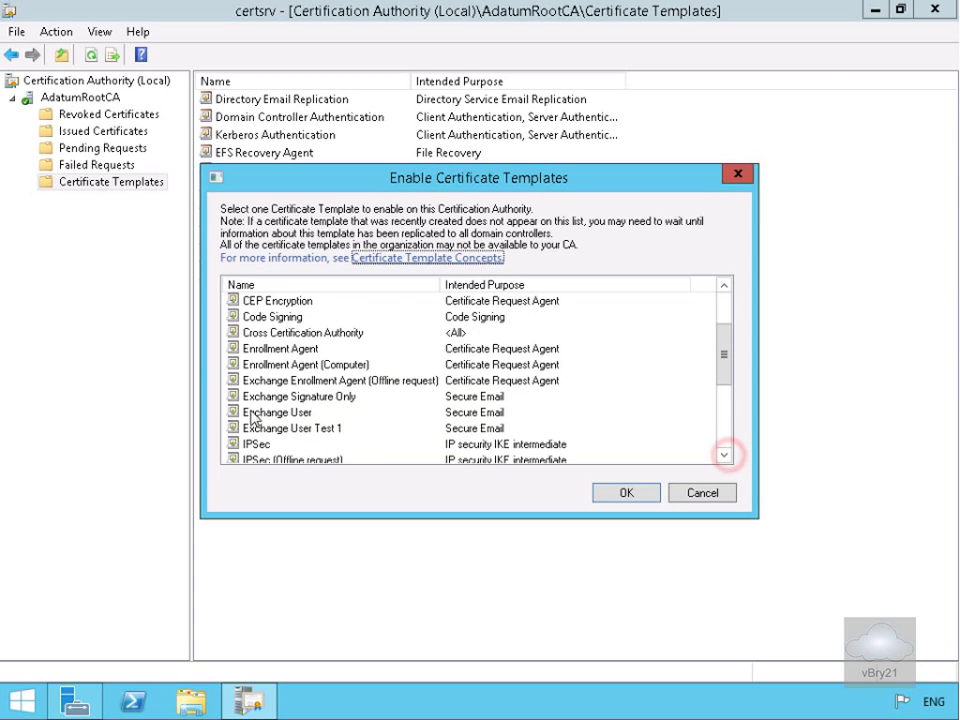
pyautogui.click(272, 427)
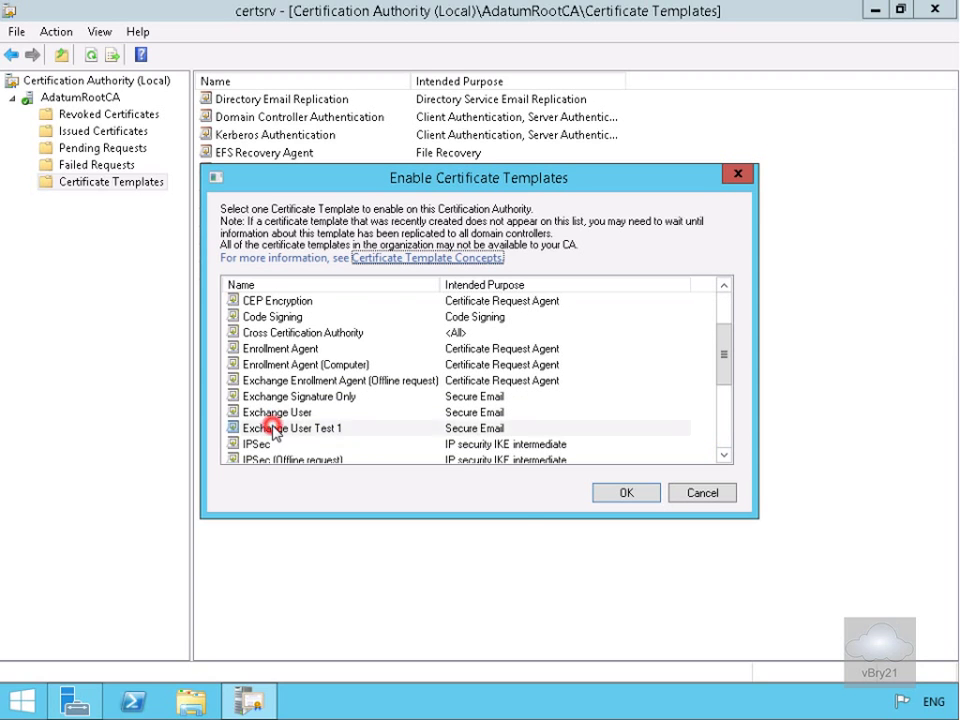
pyautogui.click(619, 494)
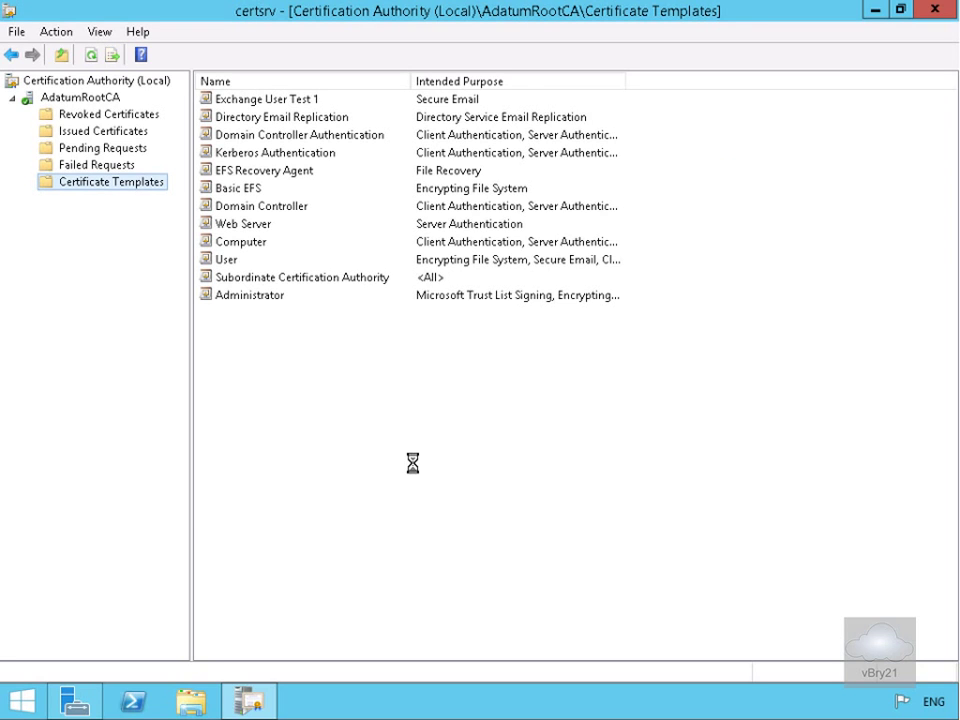